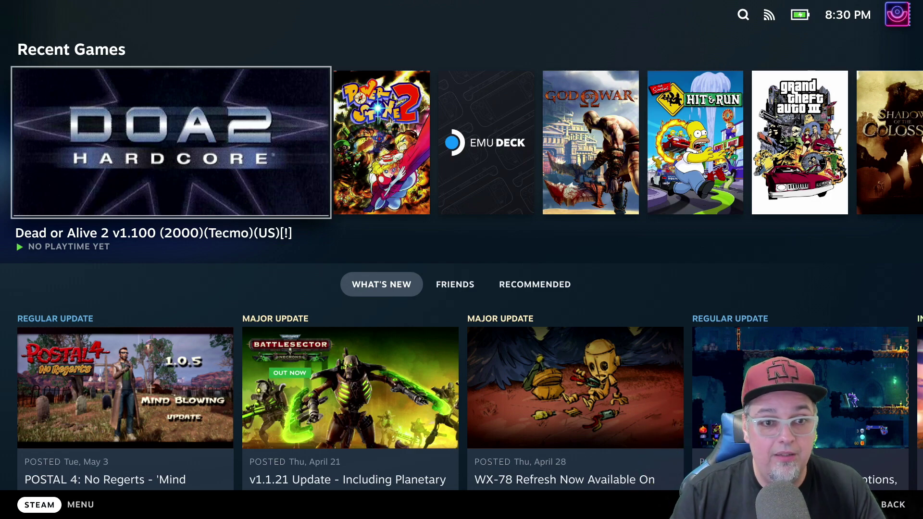
Switch the Steam Deck from Gaming Mode to the desktop through the power options
{"action": "key", "text": "super"}
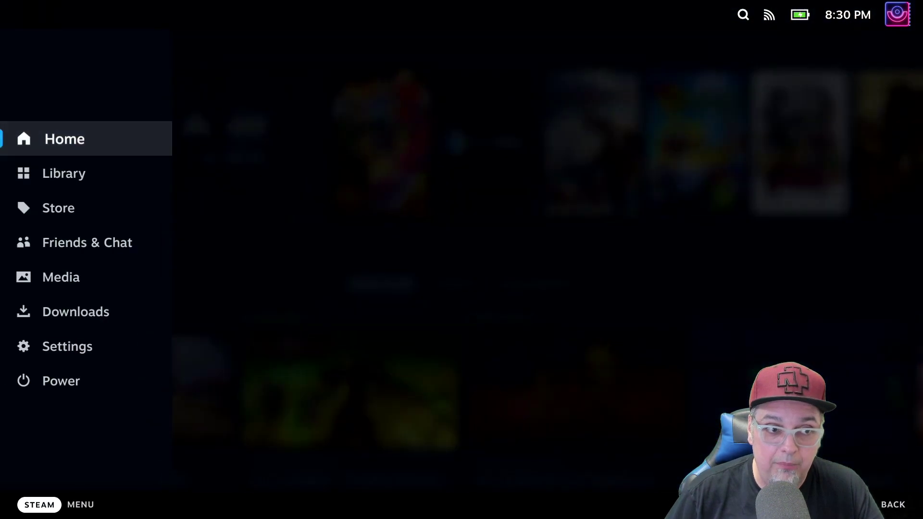
{"action": "key", "text": "Down"}
{"action": "key", "text": "Down"}
{"action": "key", "text": "Down"}
{"action": "key", "text": "Down"}
{"action": "key", "text": "Down"}
{"action": "key", "text": "Down"}
{"action": "key", "text": "Down"}
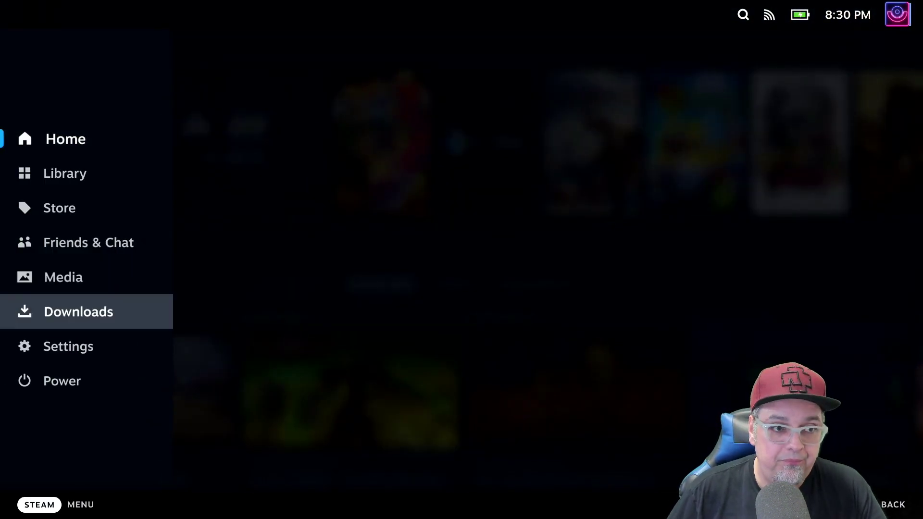
{"action": "key", "text": "Return"}
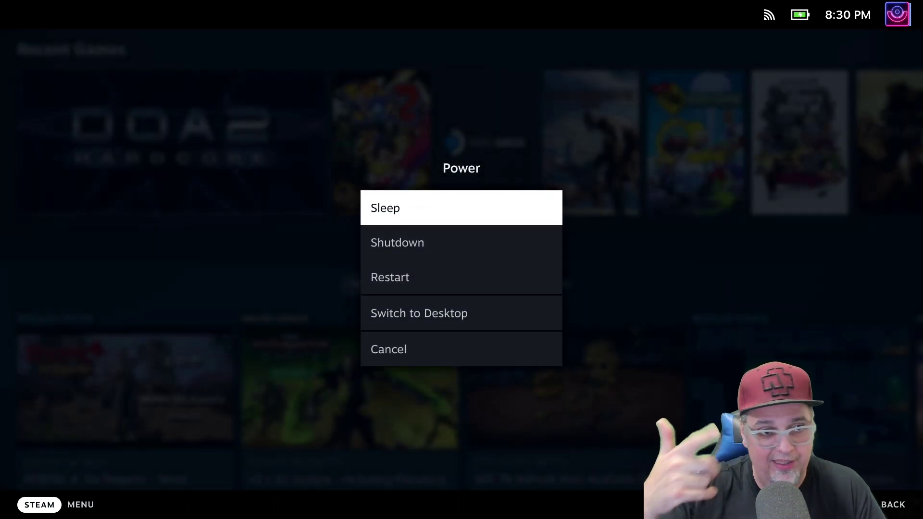
{"action": "key", "text": "Down"}
{"action": "key", "text": "Down"}
{"action": "key", "text": "Down"}
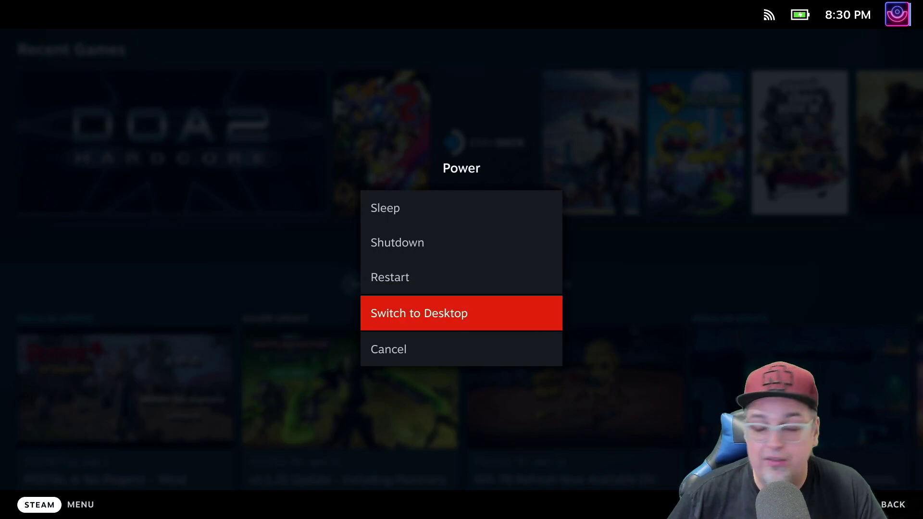
{"action": "key", "text": "Return"}
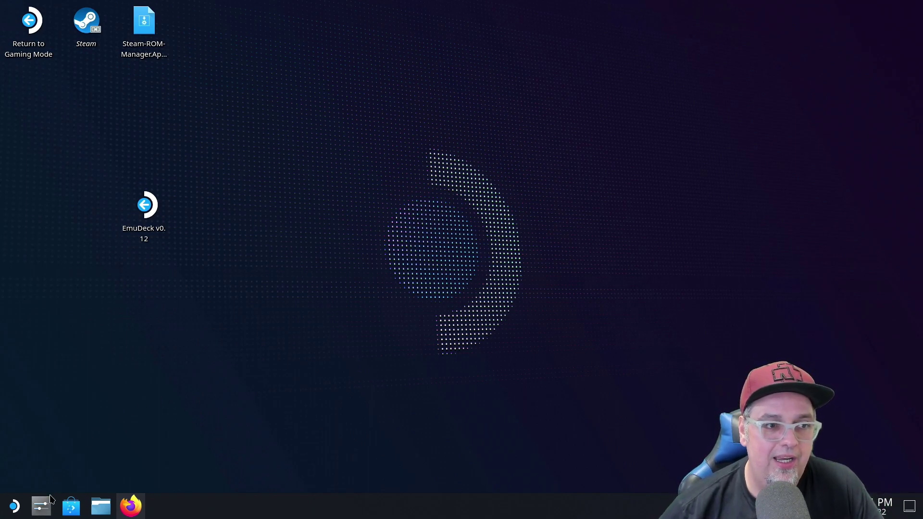
Review the display configuration of the laptop screen and the Elgato display in System Settings, then close it
{"action": "left_click", "coordinate": [41, 512]}
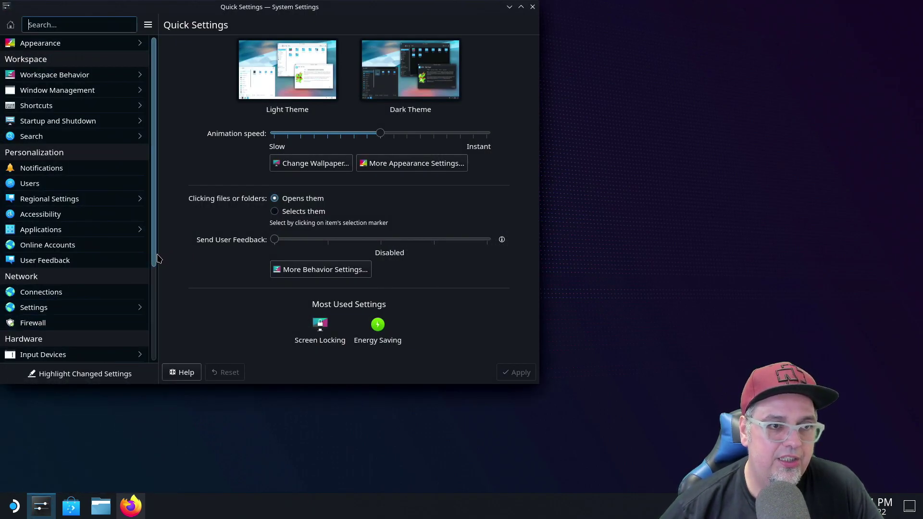
{"action": "scroll", "coordinate": [141, 310], "scroll_direction": "down", "scroll_amount": 3}
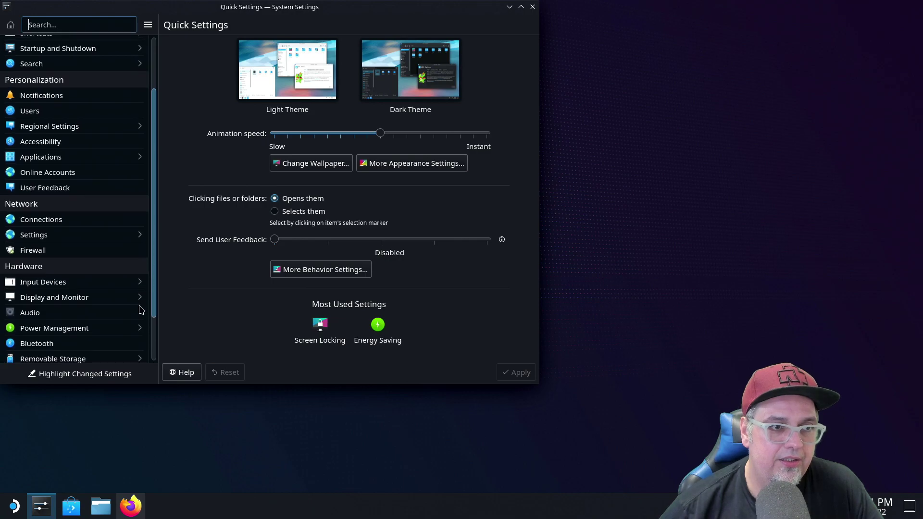
{"action": "left_click", "coordinate": [128, 298]}
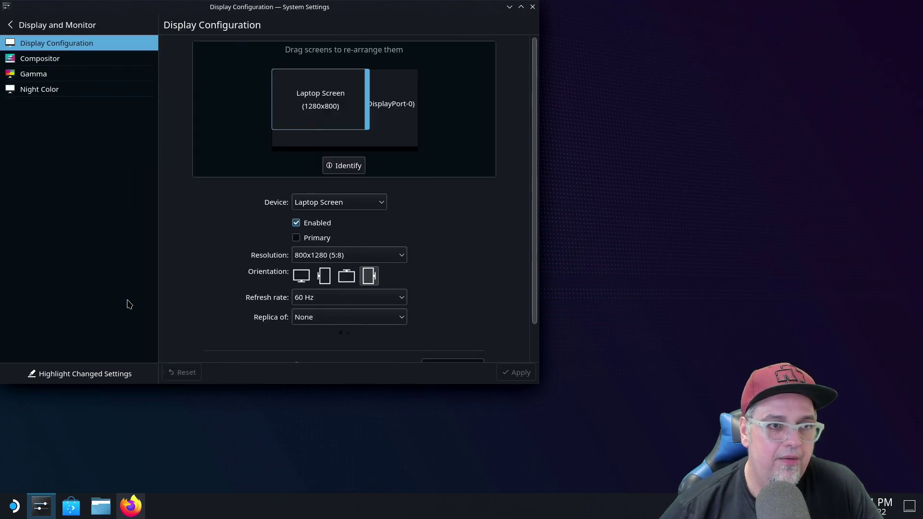
{"action": "left_click", "coordinate": [378, 206]}
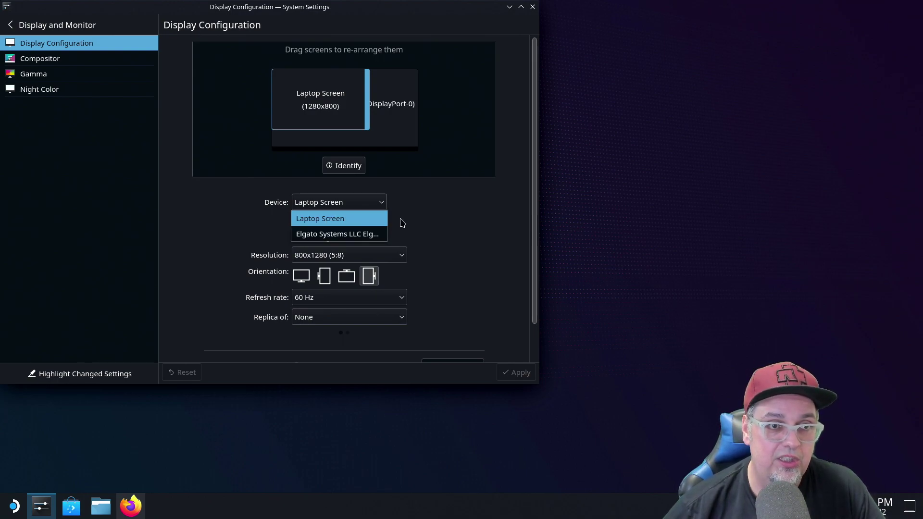
{"action": "left_click", "coordinate": [422, 224]}
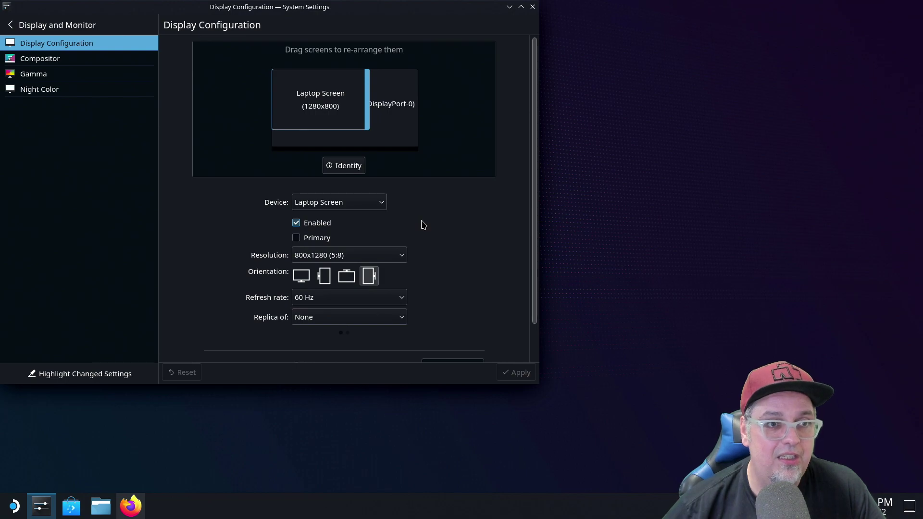
{"action": "left_click", "coordinate": [377, 208]}
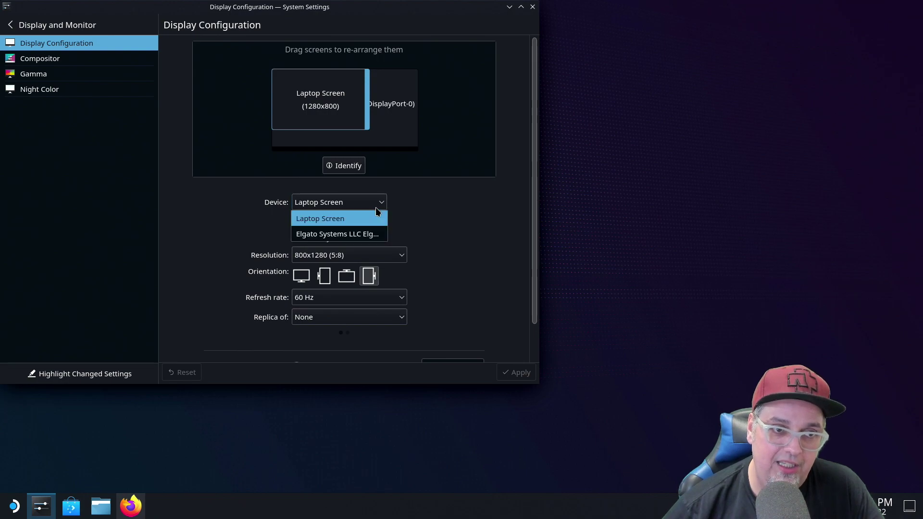
{"action": "left_click", "coordinate": [370, 235]}
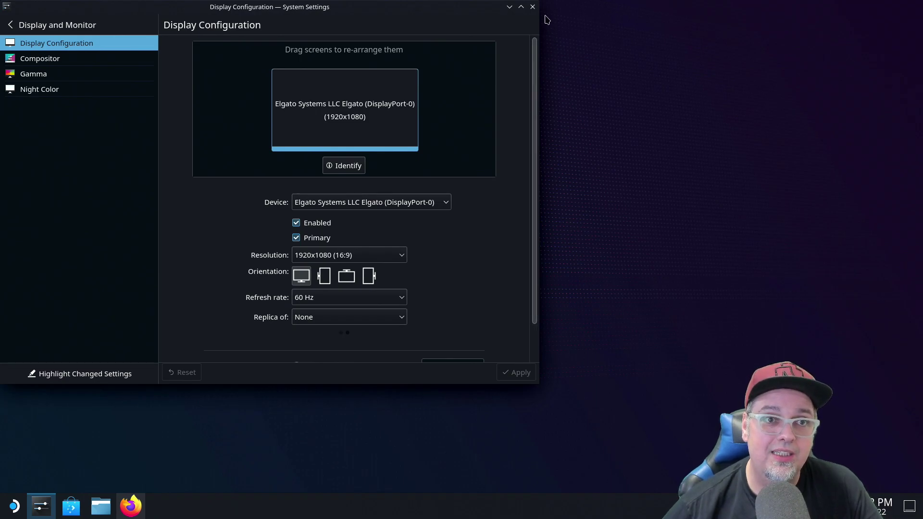
{"action": "left_click", "coordinate": [533, 7]}
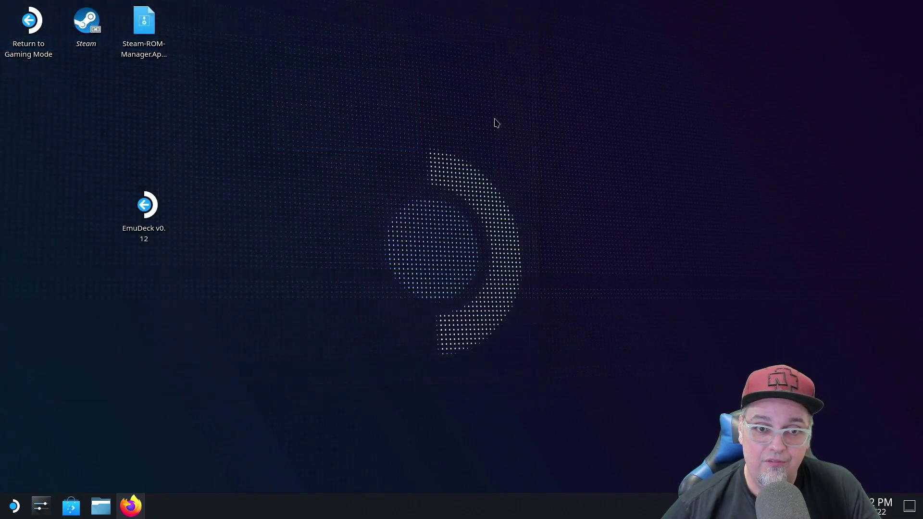
Open the Discover software center and get its search ready for text entry
{"action": "left_click", "coordinate": [71, 507]}
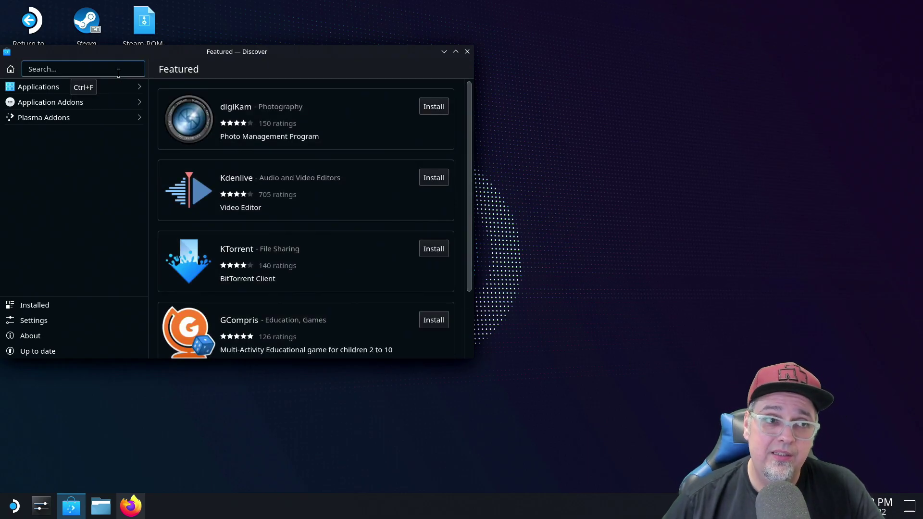
{"action": "left_click", "coordinate": [118, 73]}
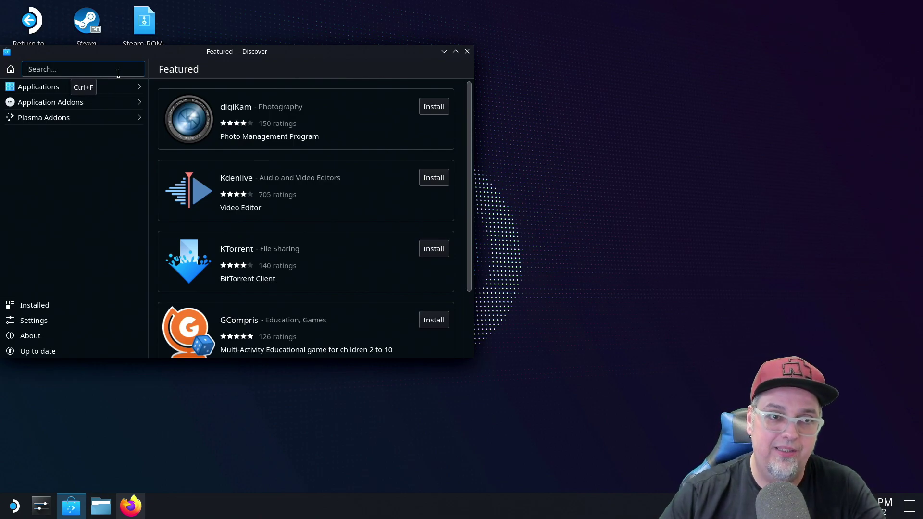
{"action": "key", "text": "super+x"}
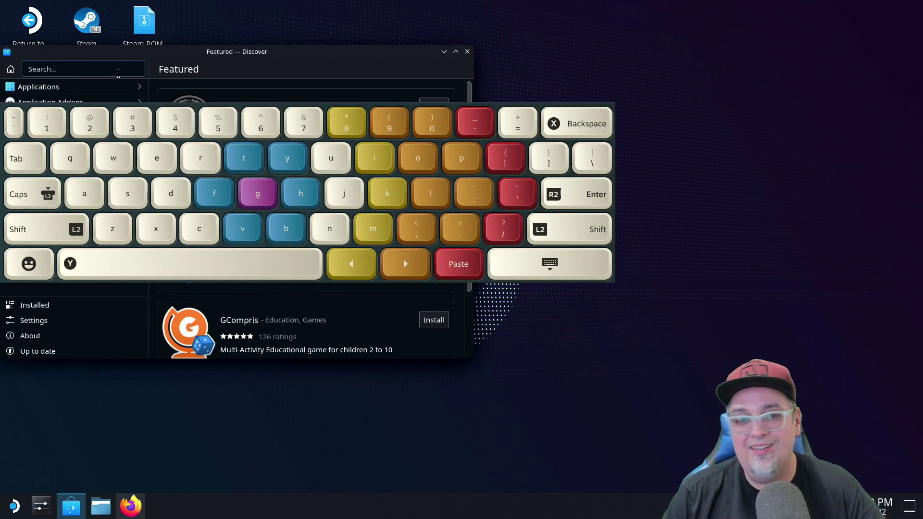
{"action": "type", "text": "jdjf"}
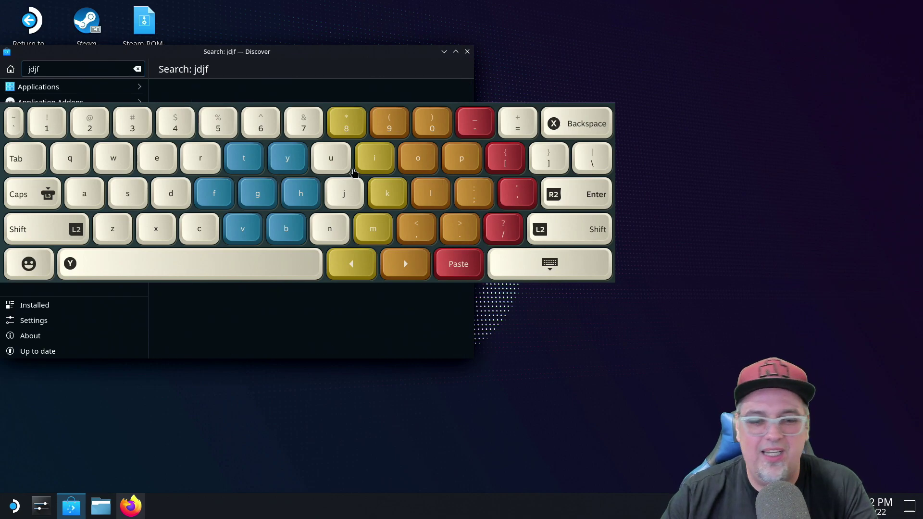
{"action": "key", "text": "Escape"}
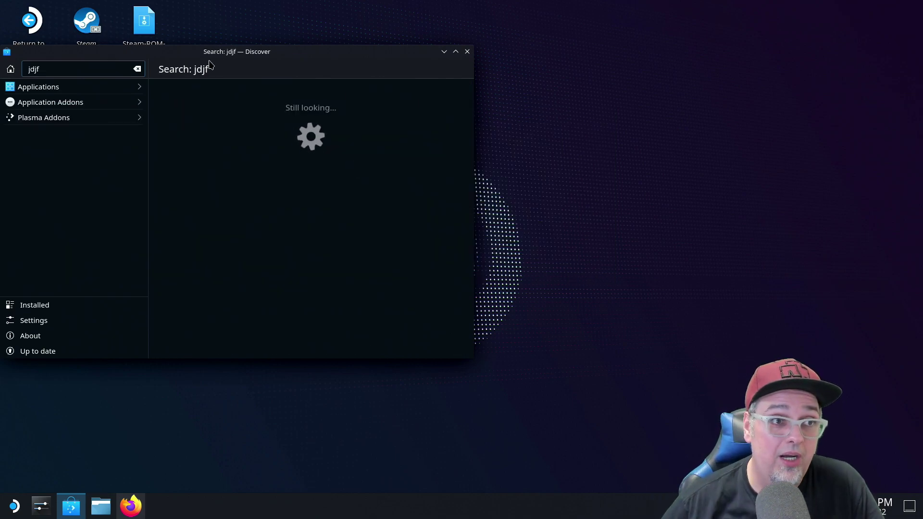
{"action": "left_click", "coordinate": [126, 70]}
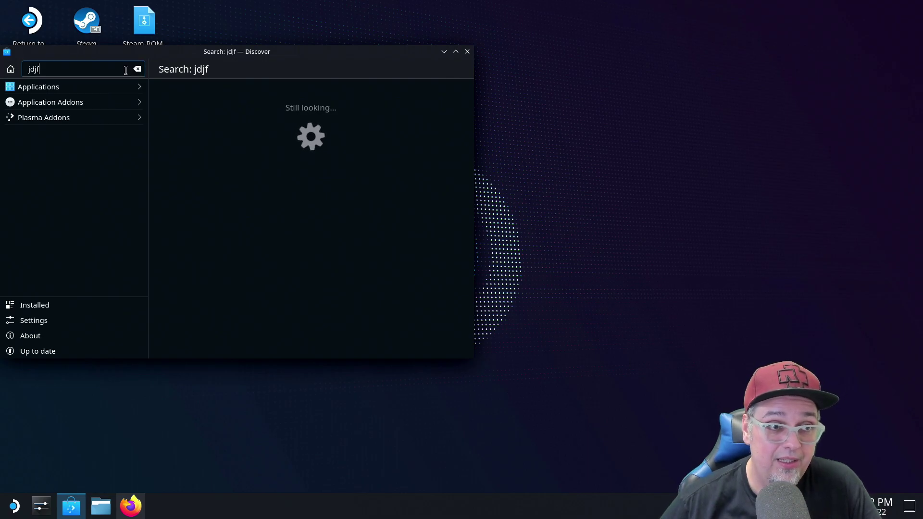
{"action": "key", "text": "BackSpace"}
{"action": "key", "text": "BackSpace"}
{"action": "key", "text": "BackSpace"}
{"action": "key", "text": "BackSpace"}
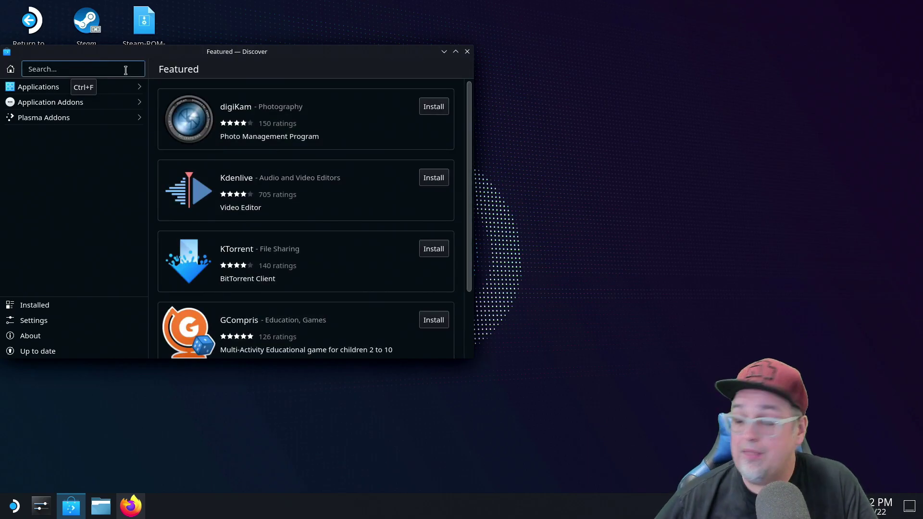
Search Discover for syncthing and install Syncthing GTK
{"action": "type", "text": "syncthing"}
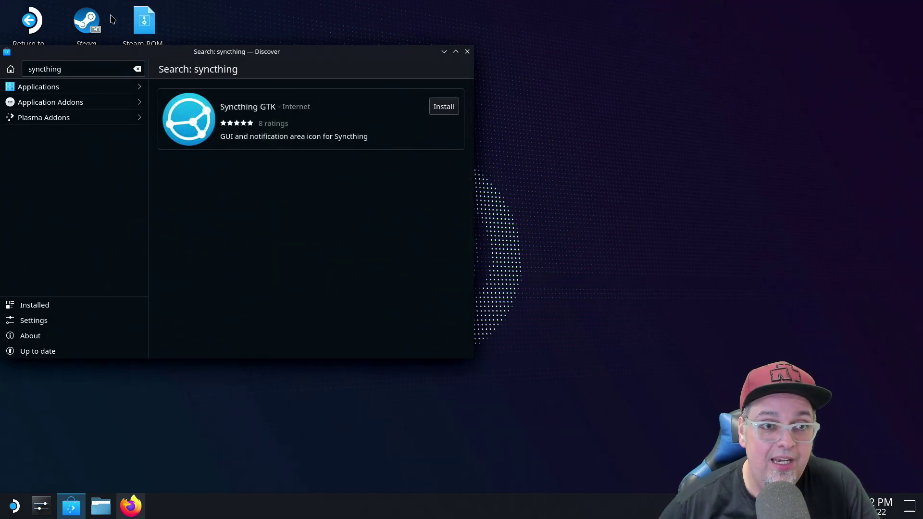
{"action": "left_click", "coordinate": [456, 108]}
{"action": "left_click", "coordinate": [458, 109]}
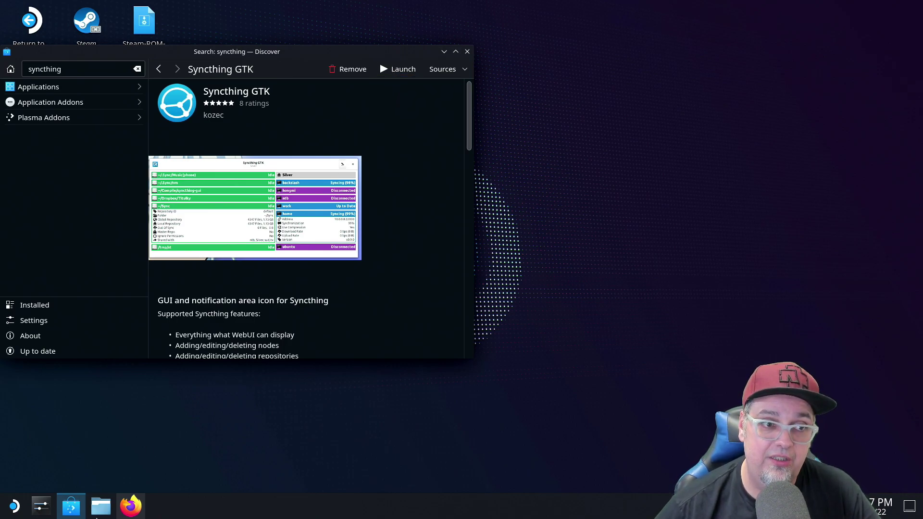
{"action": "left_click", "coordinate": [14, 510]}
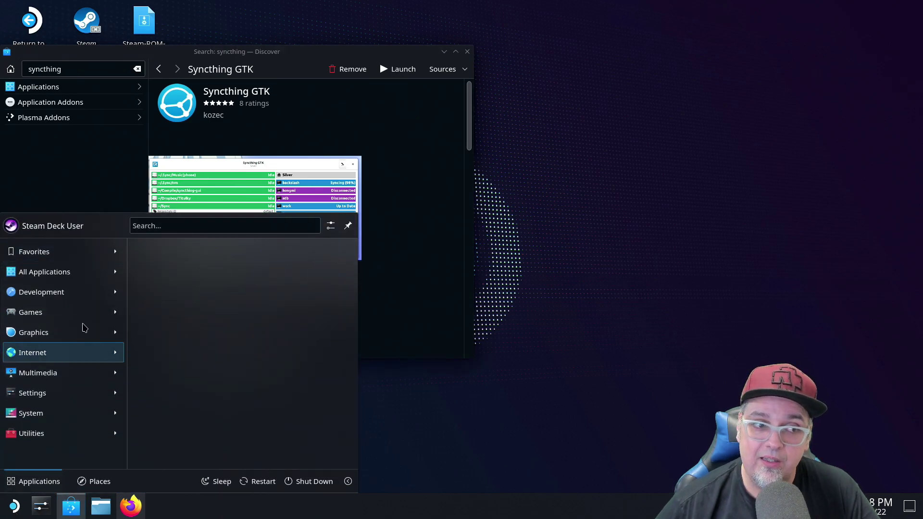
{"action": "mouse_move", "coordinate": [72, 352]}
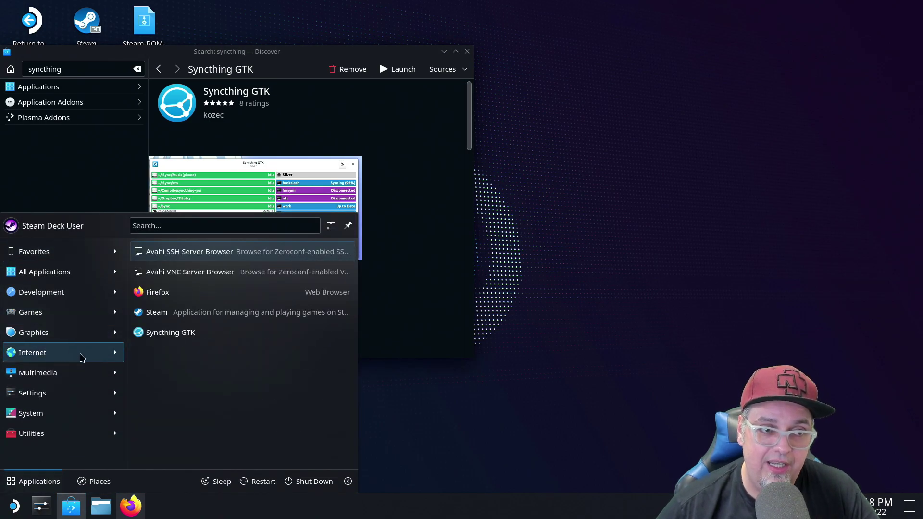
{"action": "left_click", "coordinate": [170, 333]}
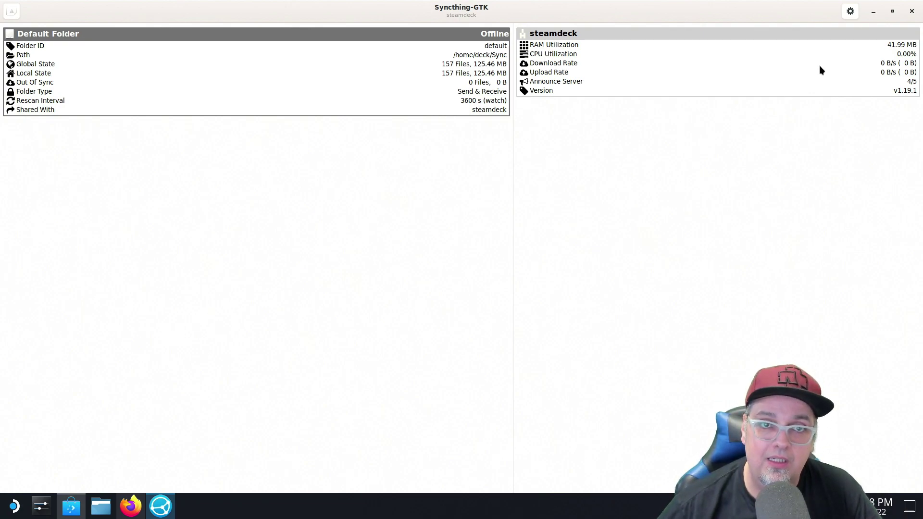
{"action": "left_click", "coordinate": [850, 15]}
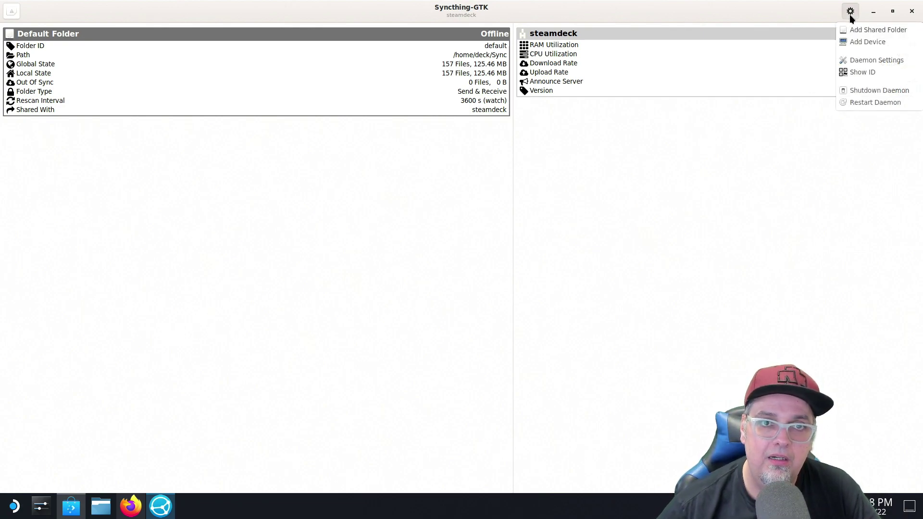
{"action": "left_click", "coordinate": [854, 72]}
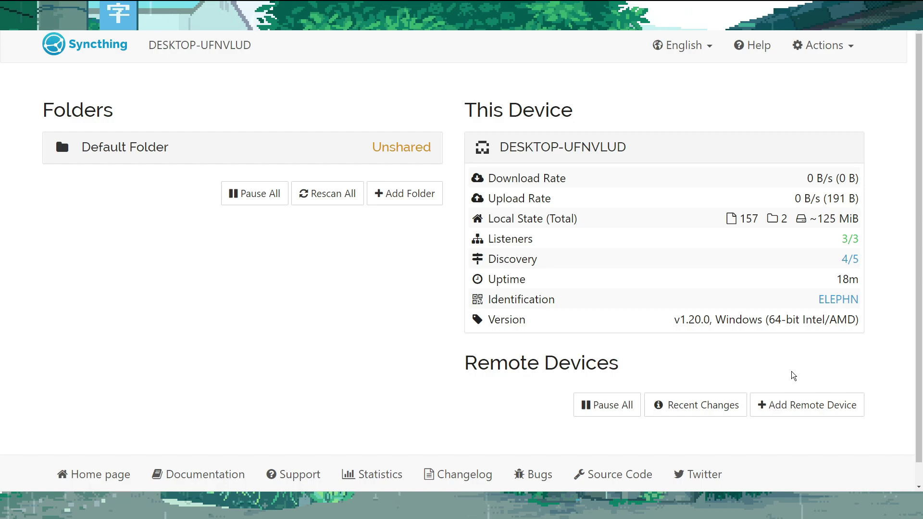
{"action": "left_click", "coordinate": [791, 410]}
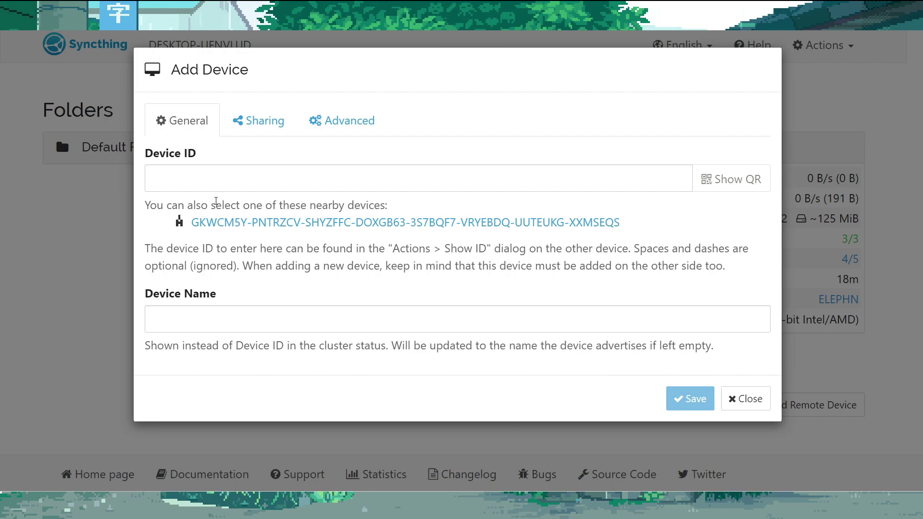
{"action": "left_click", "coordinate": [197, 182]}
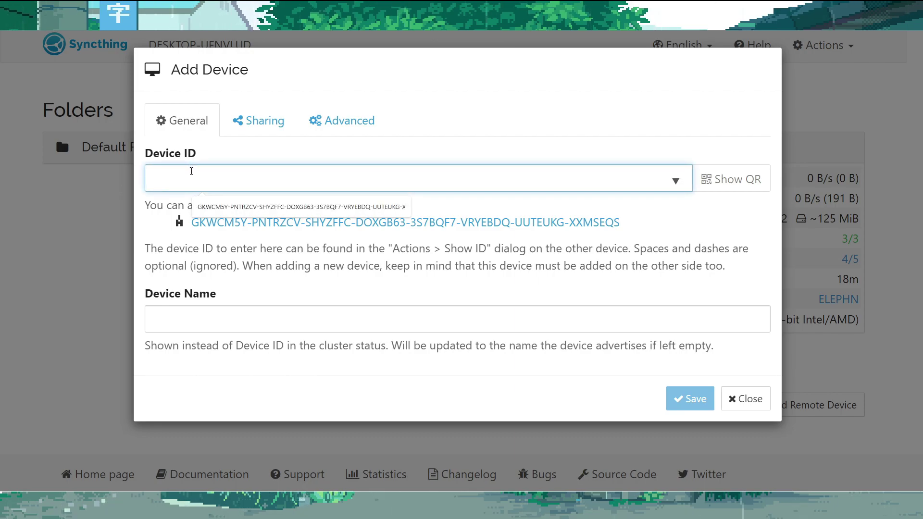
{"action": "right_click", "coordinate": [194, 178]}
{"action": "left_click", "coordinate": [215, 246]}
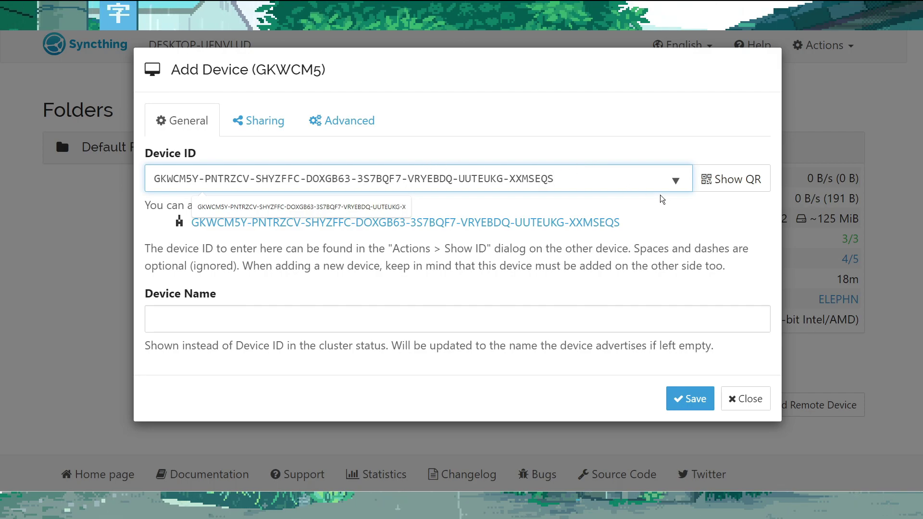
{"action": "left_click", "coordinate": [685, 396]}
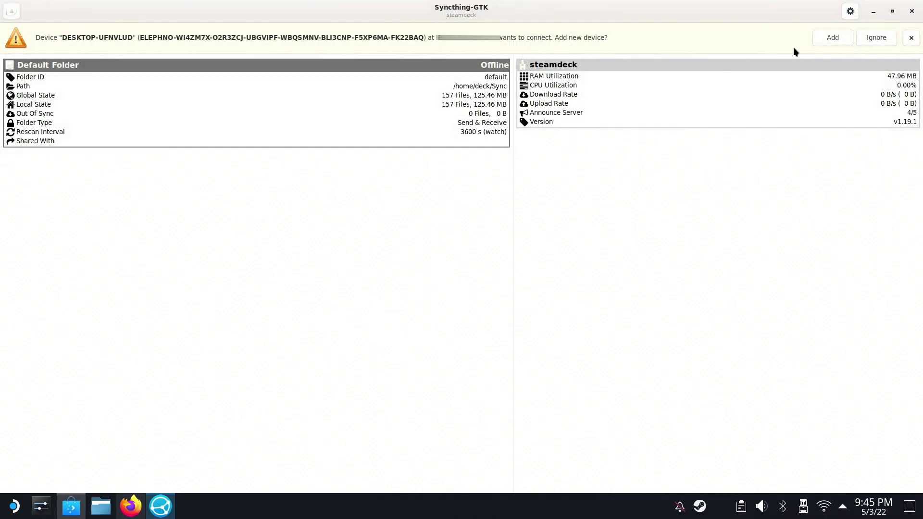
Add DESKTOP-UFNVLUD in Syncthing-GTK with /home/deck/Sync shared, and accept the Default Folder share in the PC's Syncthing
{"action": "left_click", "coordinate": [821, 36]}
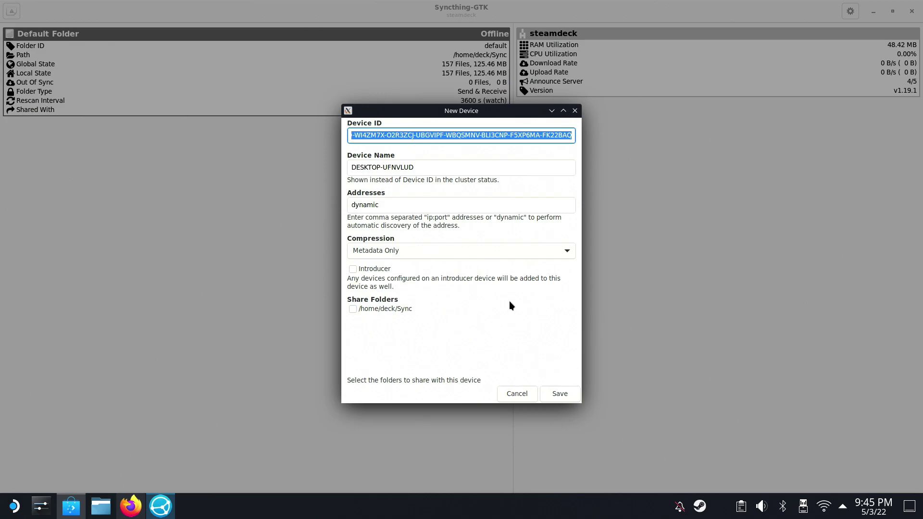
{"action": "left_click", "coordinate": [373, 310]}
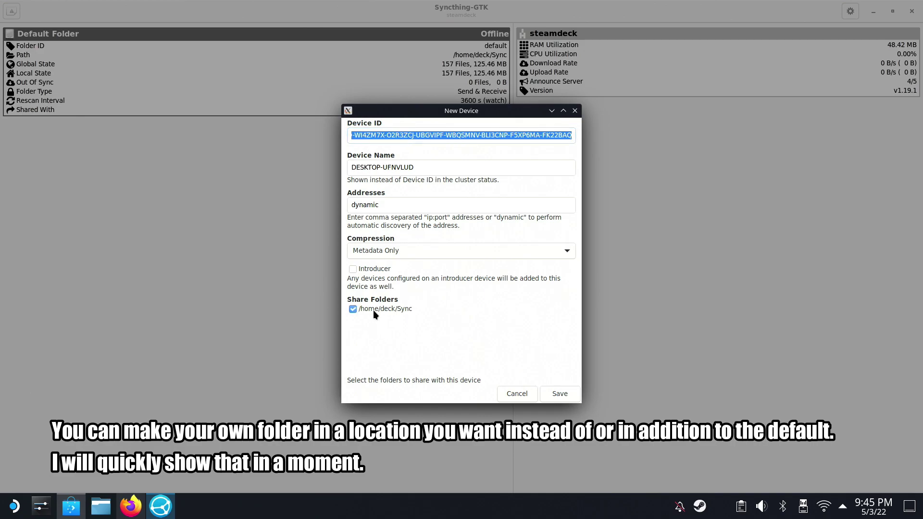
{"action": "left_click", "coordinate": [571, 394]}
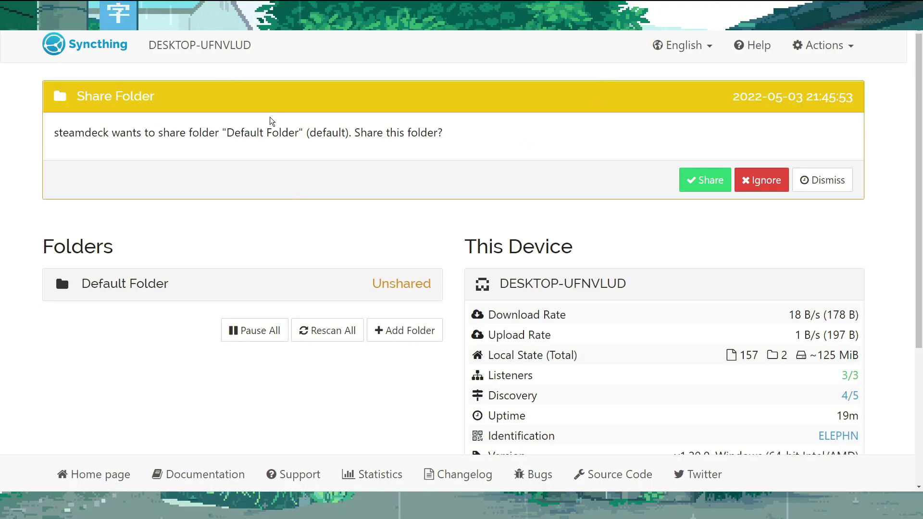
{"action": "left_click", "coordinate": [703, 180]}
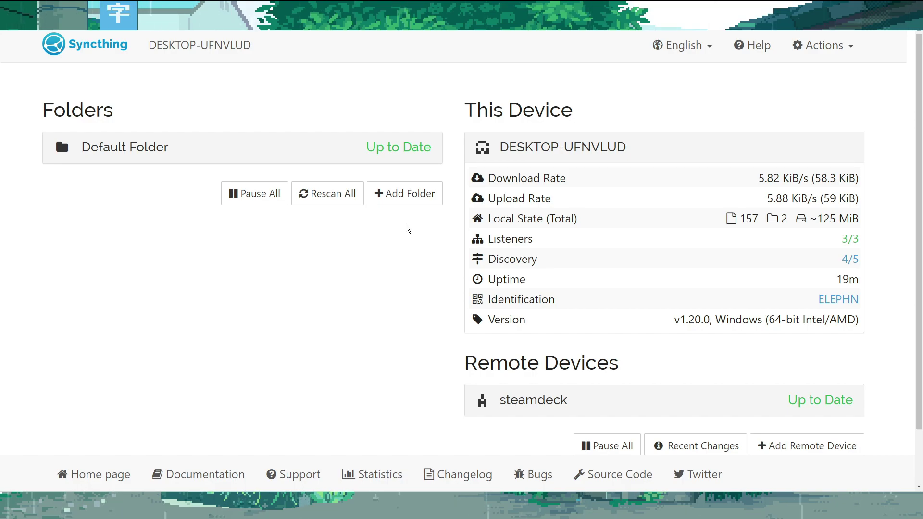
Expand the Default Folder's details and inspect the folder ID and path fields for a new folder without adding one
{"action": "left_click", "coordinate": [334, 158]}
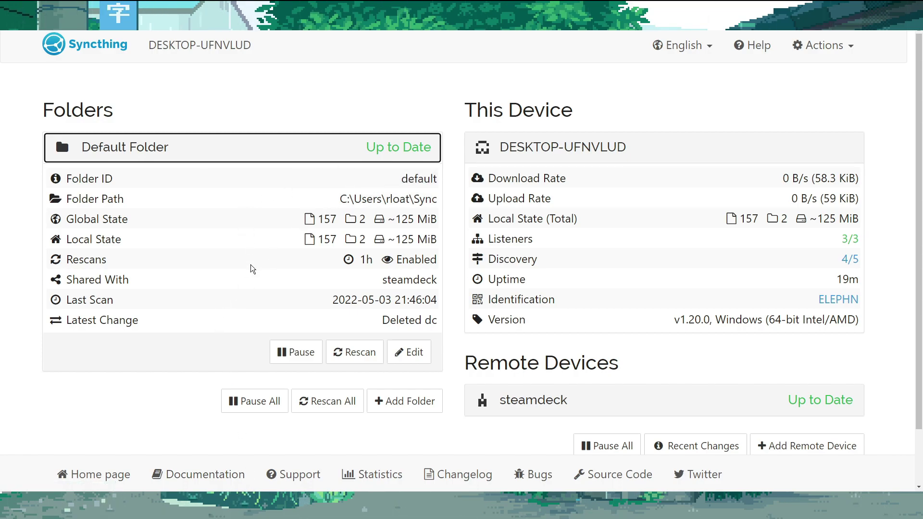
{"action": "scroll", "coordinate": [232, 268], "scroll_direction": "down", "scroll_amount": 1}
{"action": "left_click", "coordinate": [401, 359]}
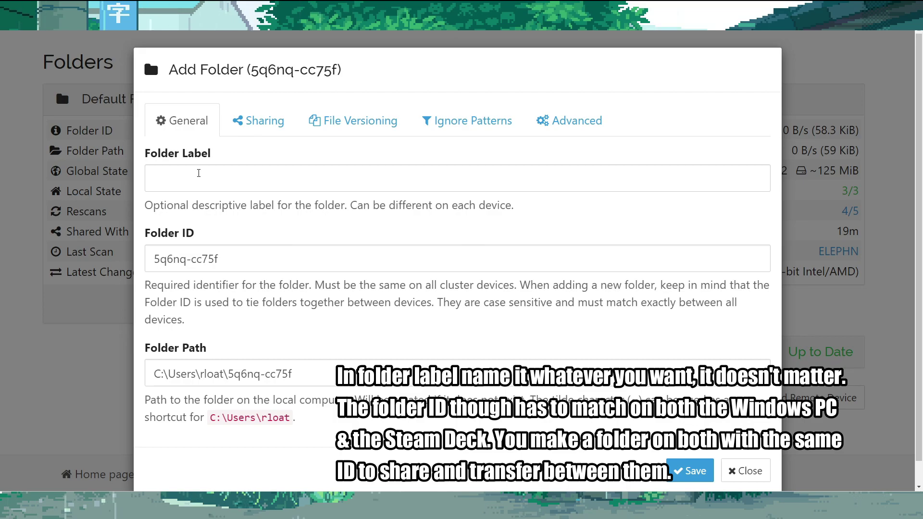
{"action": "triple_click", "coordinate": [231, 374]}
{"action": "left_click", "coordinate": [230, 374]}
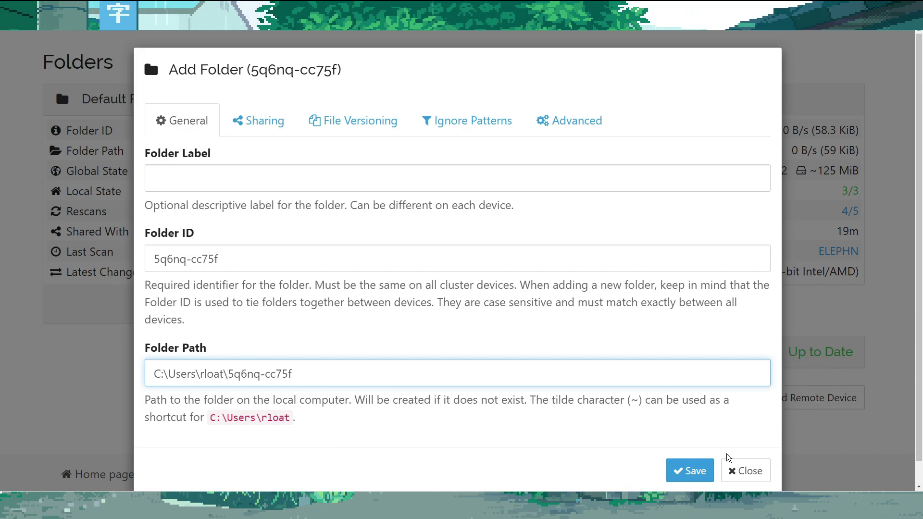
{"action": "left_click", "coordinate": [742, 477]}
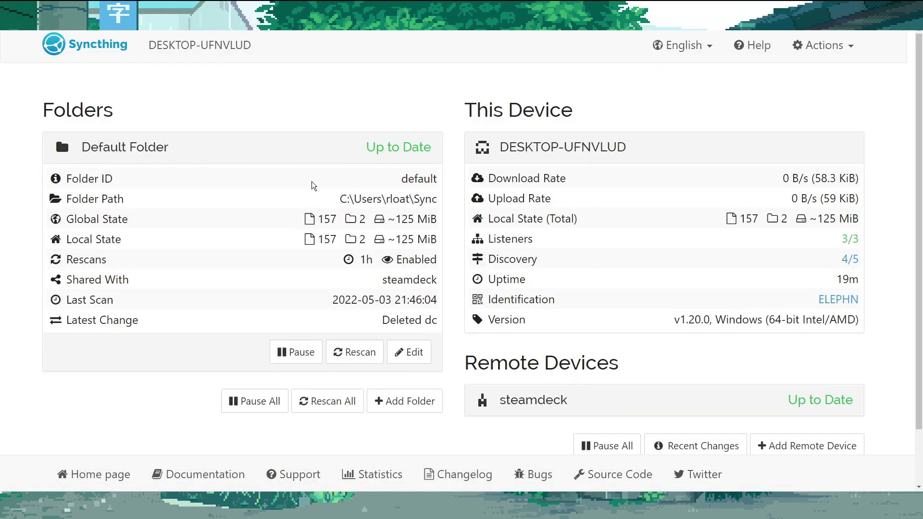
Open the Windows PC's Sync folder in File Explorer, look inside snes, and return to Sync
{"action": "mouse_move", "coordinate": [248, 517]}
{"action": "left_click", "coordinate": [209, 459]}
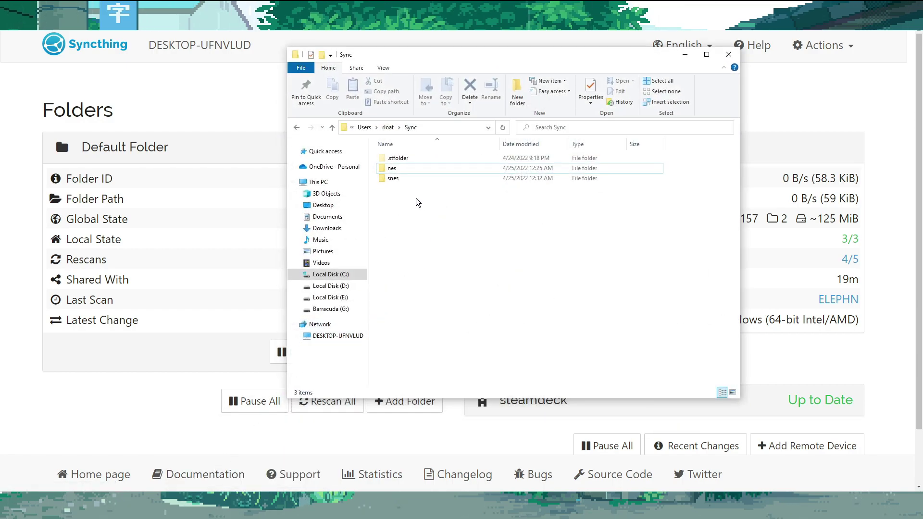
{"action": "double_click", "coordinate": [392, 178]}
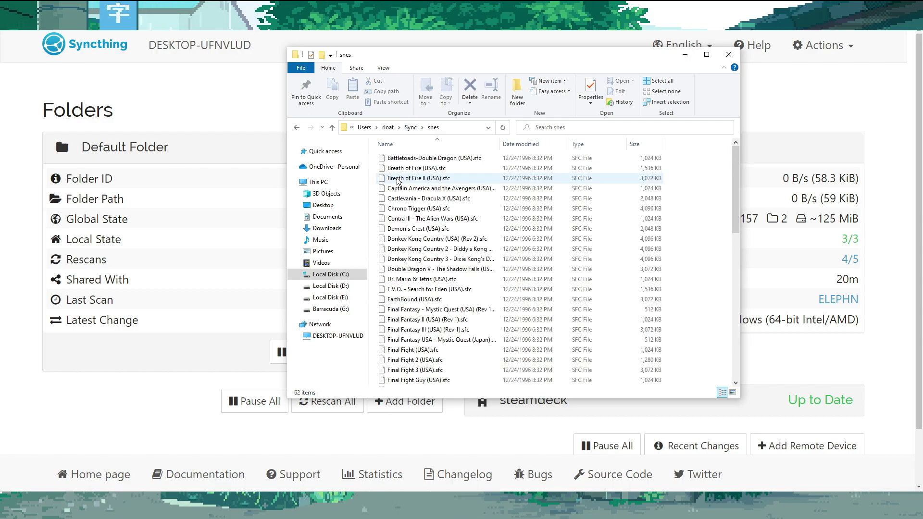
{"action": "left_click", "coordinate": [411, 127]}
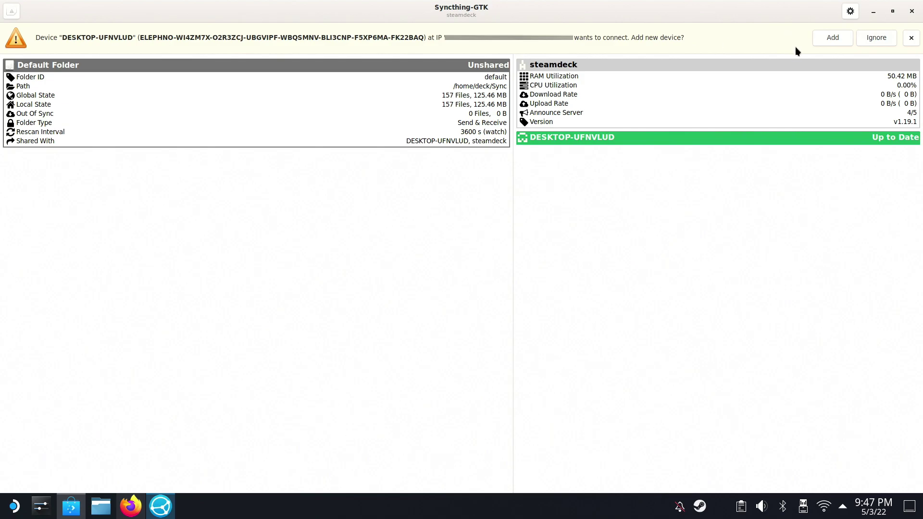
On the Steam Deck, accept the DESKTOP-UFNVLUD connection request in Syncthing-GTK and save the device with /home/deck/Sync shared
{"action": "left_click", "coordinate": [832, 38]}
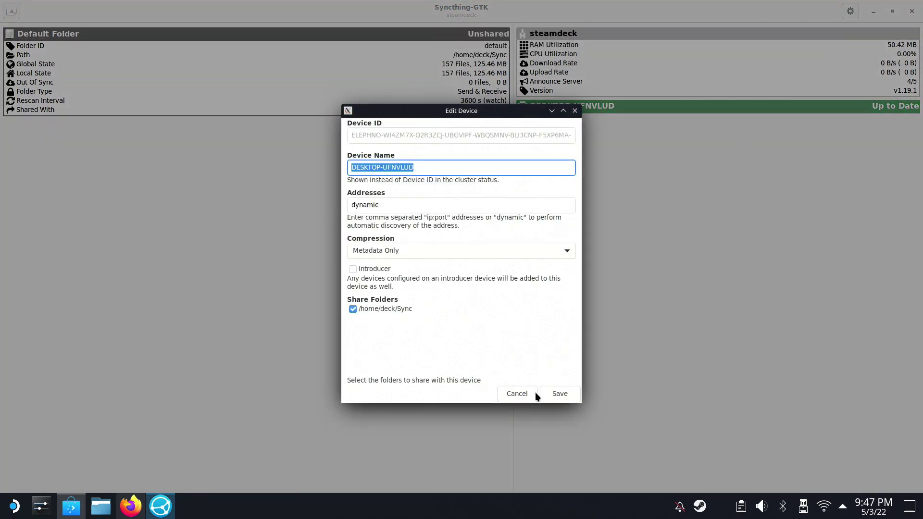
{"action": "left_click", "coordinate": [558, 394]}
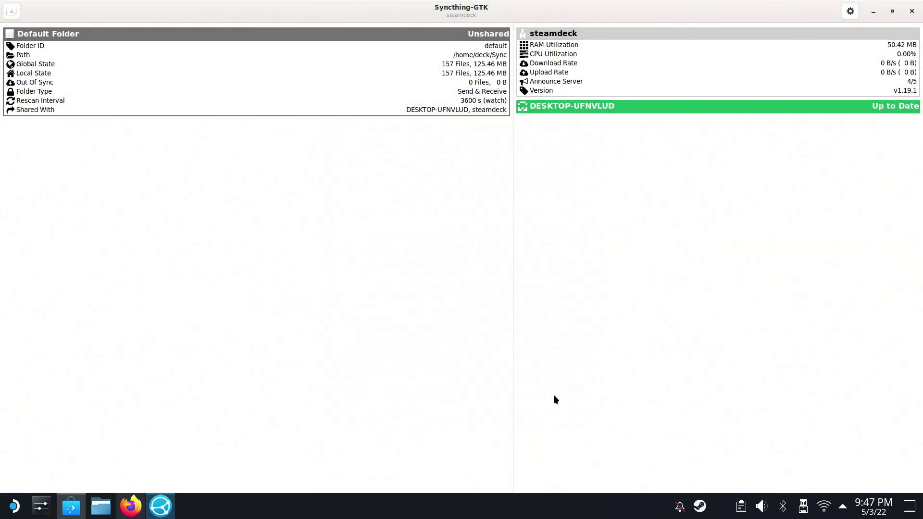
Open the Sync folder from Home in the Steam Deck's Dolphin file manager
{"action": "left_click", "coordinate": [107, 516]}
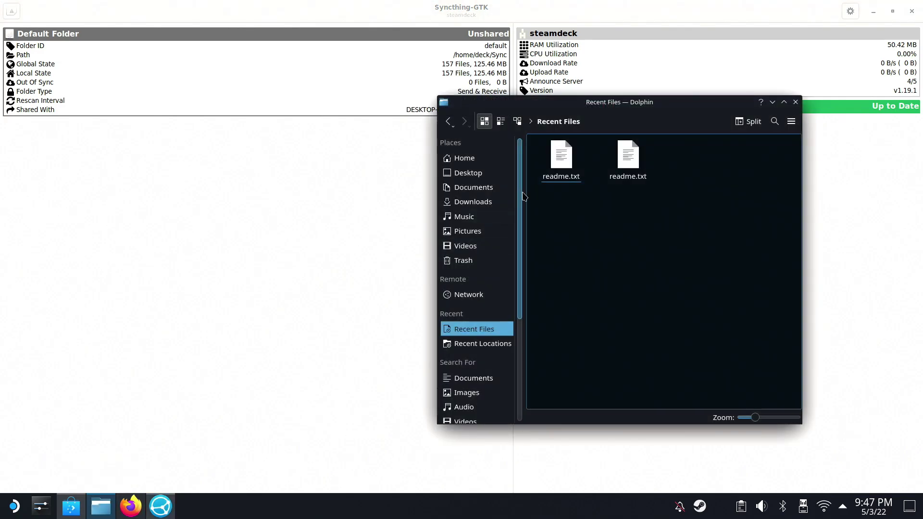
{"action": "left_click", "coordinate": [479, 163]}
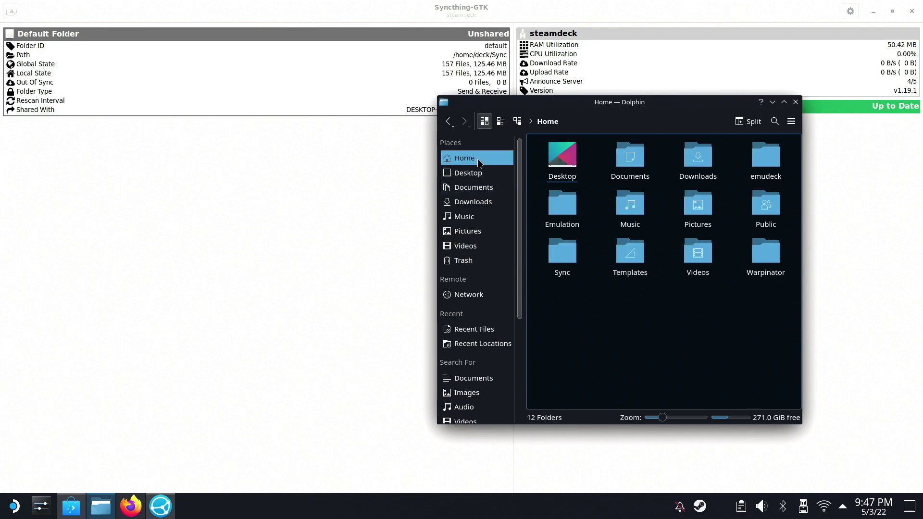
{"action": "left_click", "coordinate": [563, 254]}
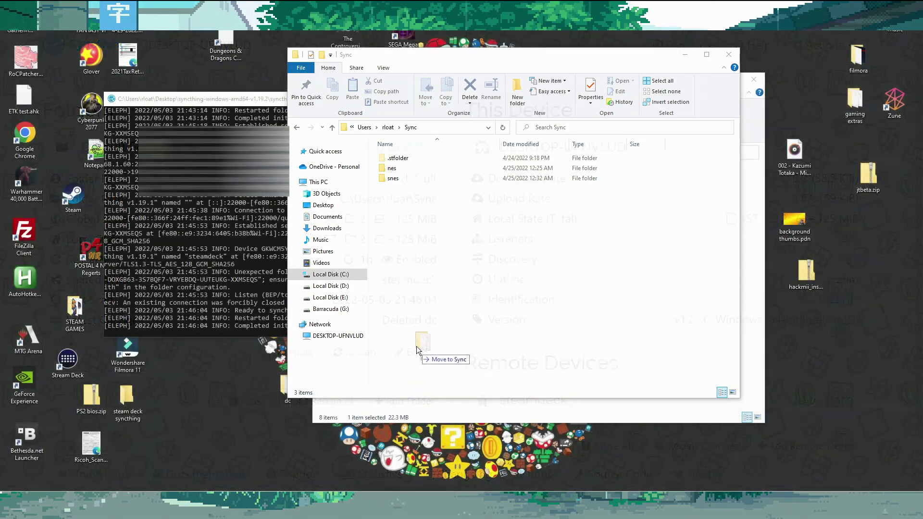
On the Windows PC, look inside the desktop's dc folder and move the folder into the Sync folder
{"action": "left_click_drag", "start_coordinate": [417, 419], "coordinate": [242, 402]}
{"action": "double_click", "coordinate": [242, 399]}
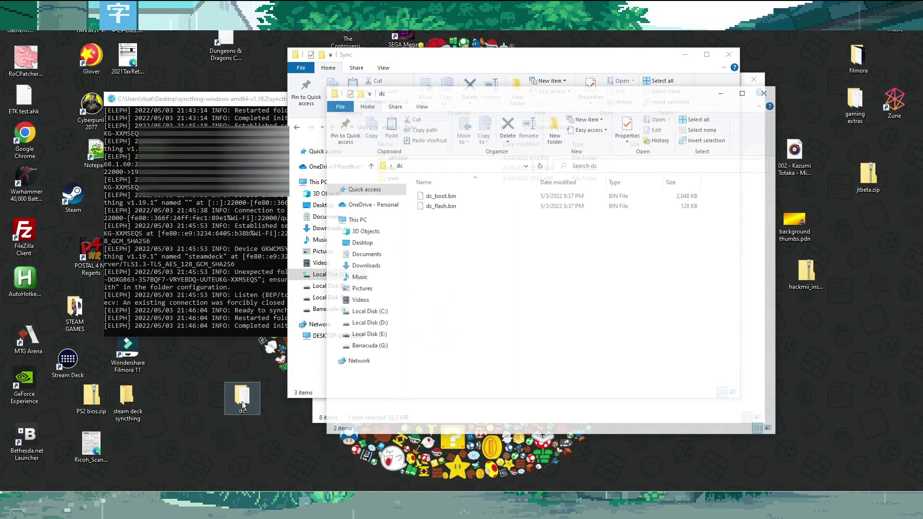
{"action": "left_click", "coordinate": [767, 91]}
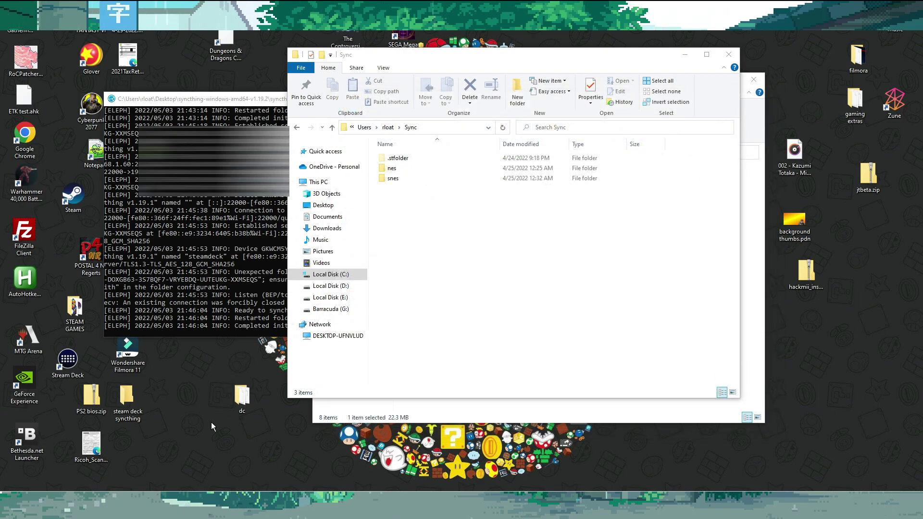
{"action": "left_click_drag", "start_coordinate": [242, 399], "coordinate": [405, 216]}
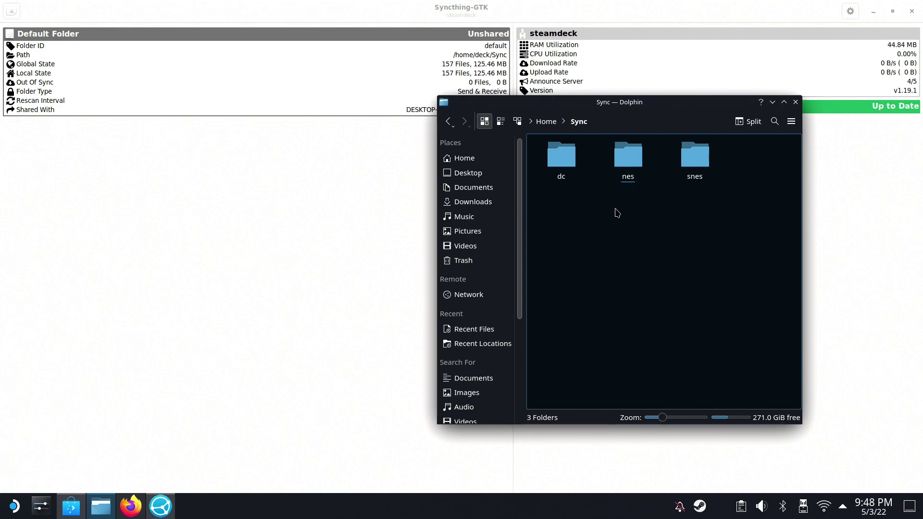
On the Steam Deck, open Home in a second Dolphin window and place it beside the first one
{"action": "left_click", "coordinate": [462, 158]}
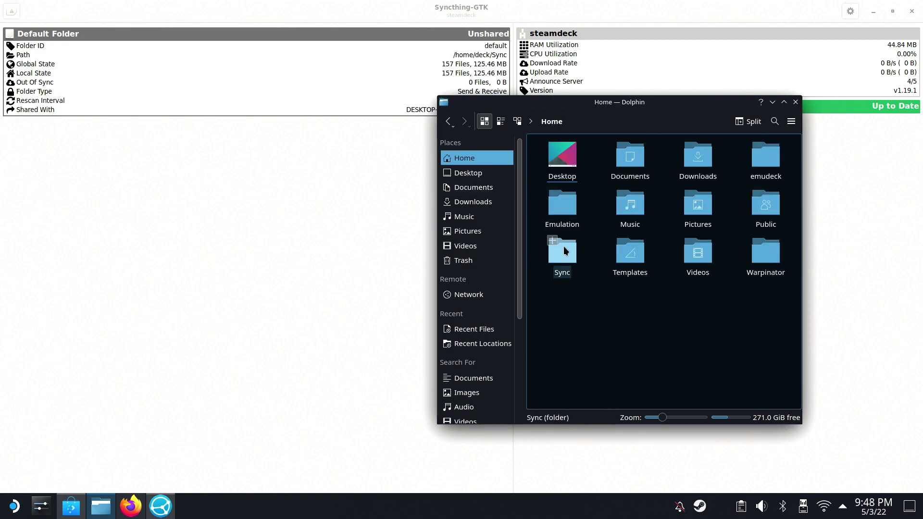
{"action": "left_click", "coordinate": [572, 222]}
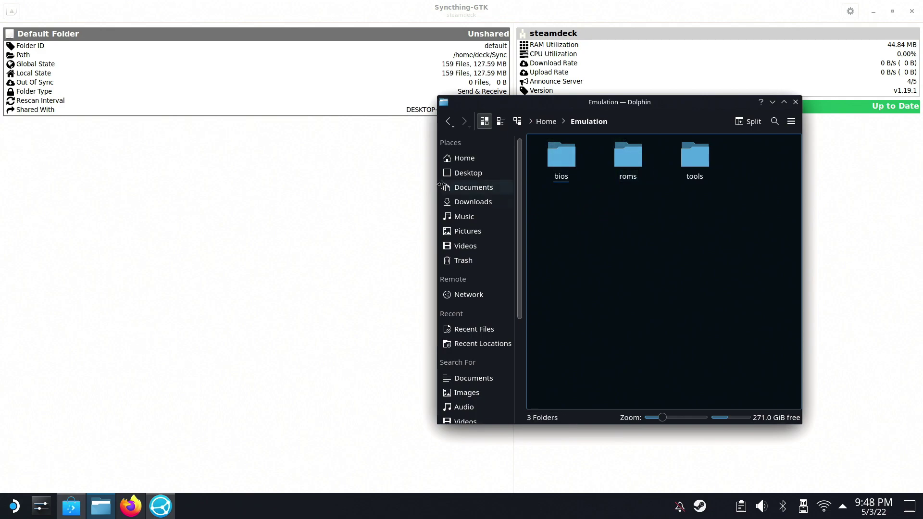
{"action": "left_click", "coordinate": [463, 159]}
{"action": "right_click", "coordinate": [463, 167]}
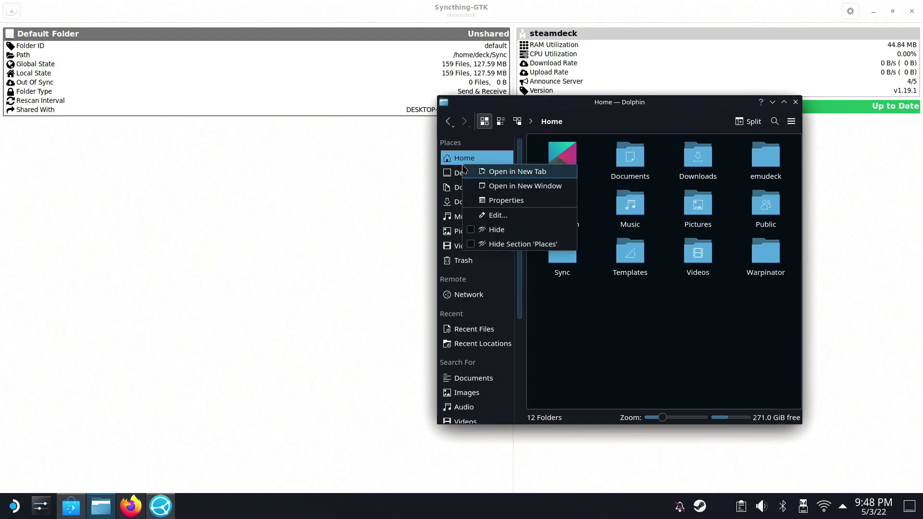
{"action": "left_click", "coordinate": [464, 166]}
{"action": "right_click", "coordinate": [464, 166]}
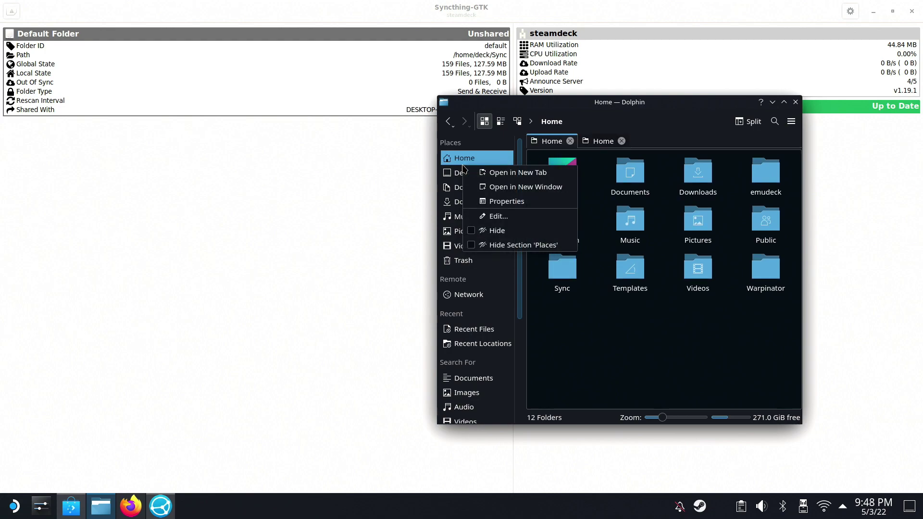
{"action": "left_click", "coordinate": [500, 188]}
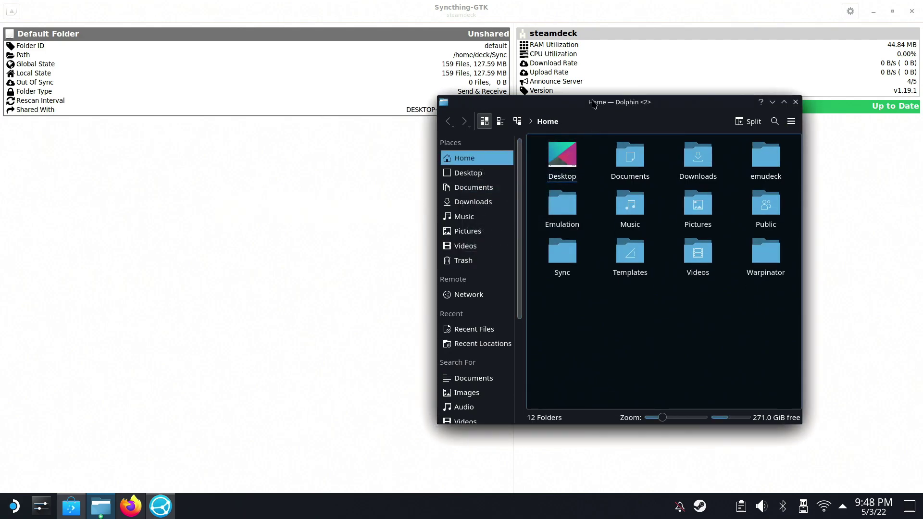
{"action": "left_click_drag", "start_coordinate": [594, 104], "coordinate": [305, 93]}
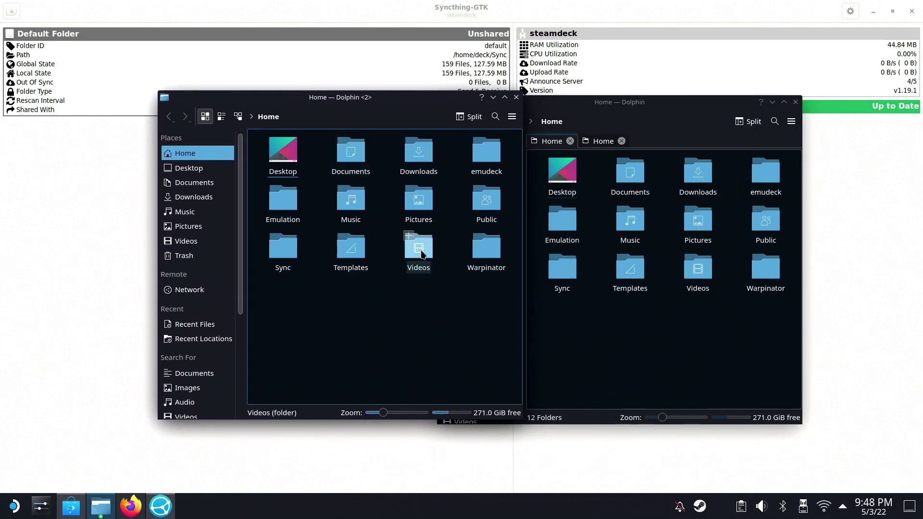
Show the Sync folder in the first Dolphin window and Emulation/bios in the second
{"action": "left_click", "coordinate": [561, 271]}
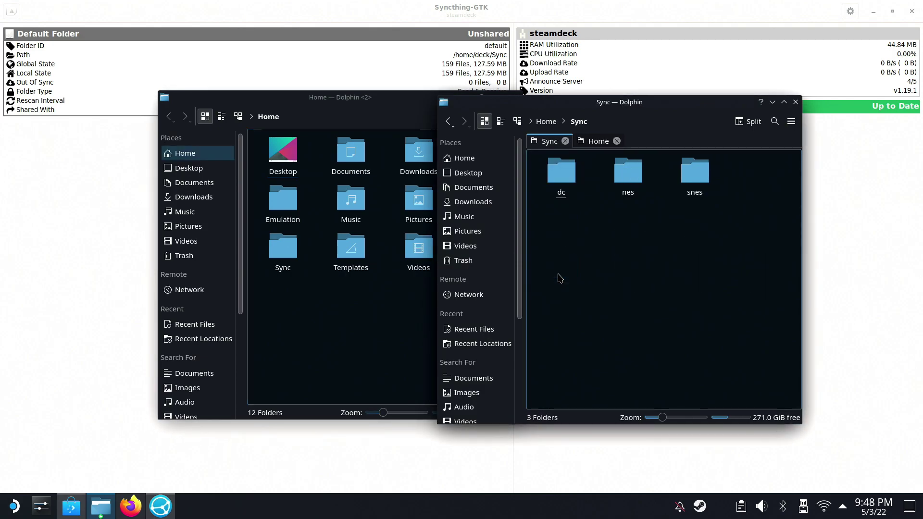
{"action": "left_click", "coordinate": [277, 201]}
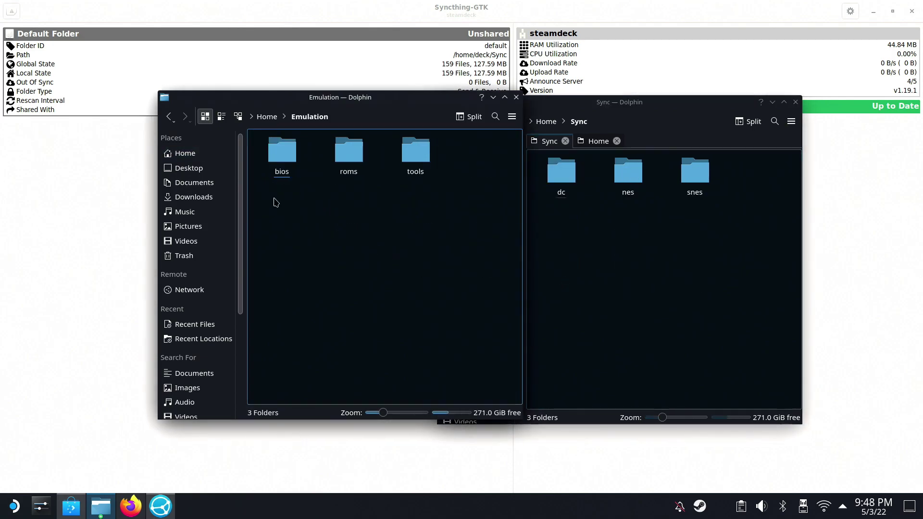
{"action": "left_click", "coordinate": [275, 168]}
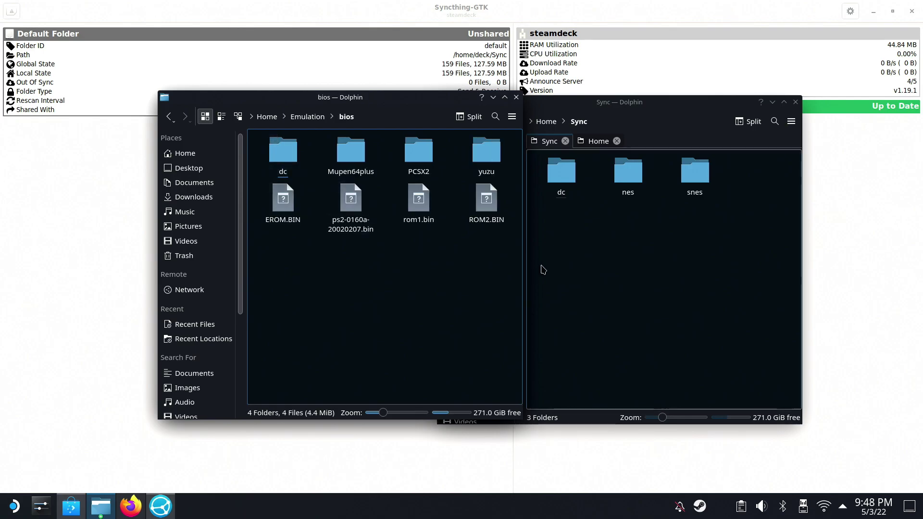
Move the dc folder from Sync into Emulation/bios, writing into the existing dc folder
{"action": "left_click_drag", "start_coordinate": [571, 179], "coordinate": [386, 296]}
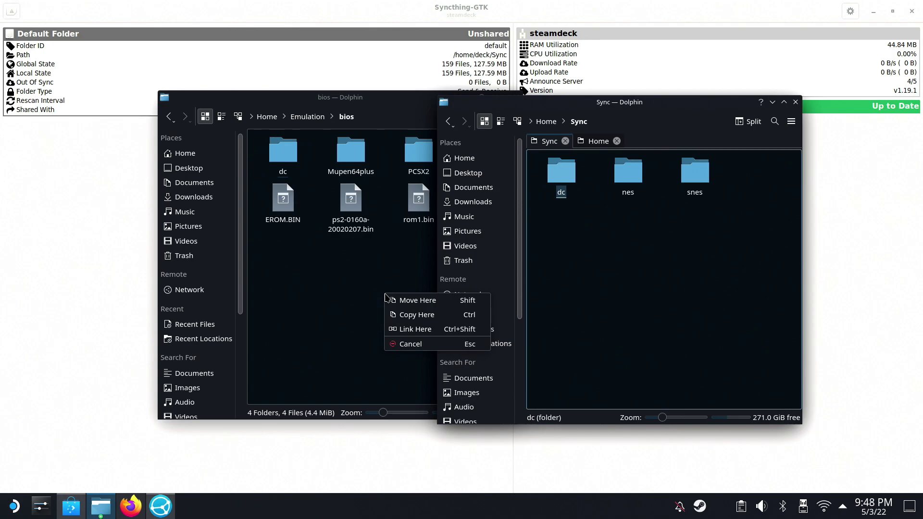
{"action": "left_click", "coordinate": [403, 305]}
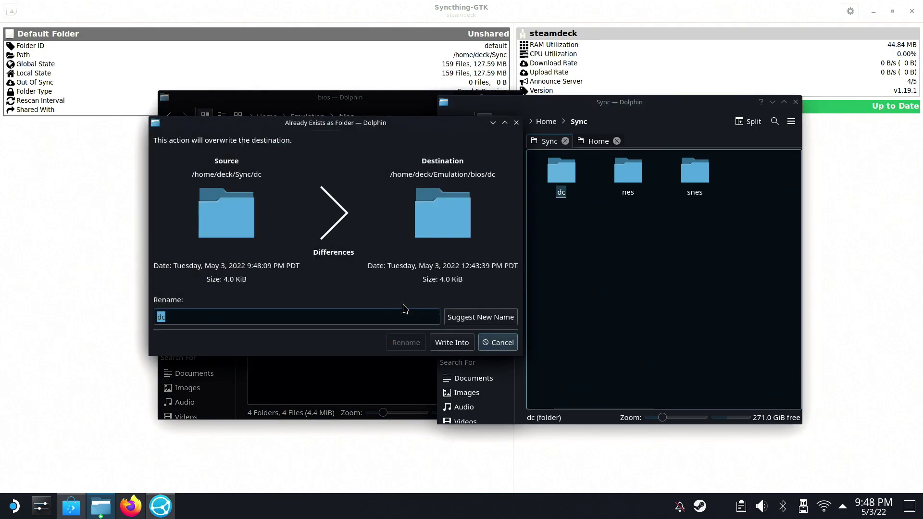
{"action": "left_click", "coordinate": [443, 349]}
{"action": "left_click", "coordinate": [450, 355]}
{"action": "left_click", "coordinate": [452, 350]}
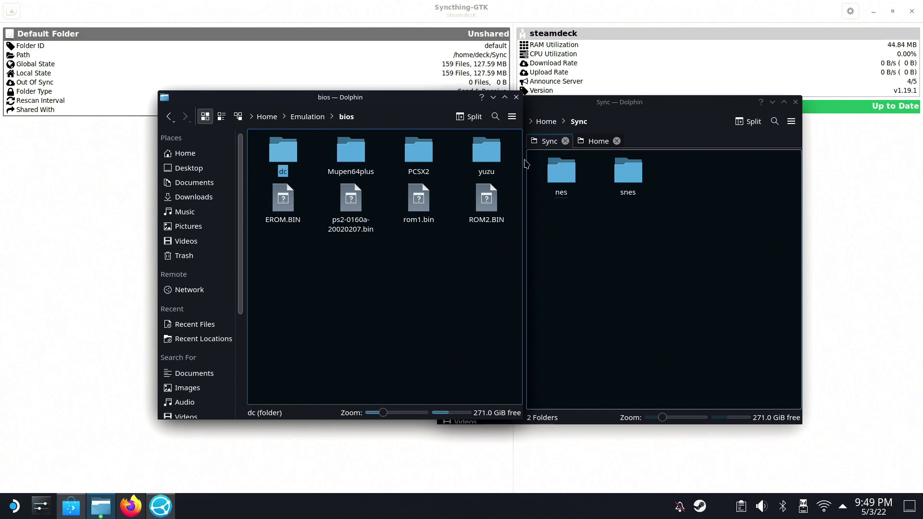
{"action": "left_click", "coordinate": [850, 10]}
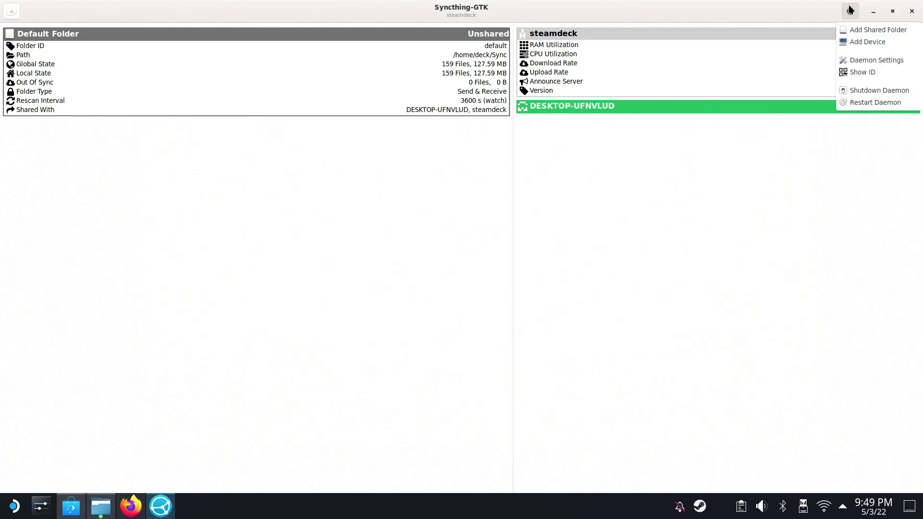
{"action": "left_click", "coordinate": [865, 73]}
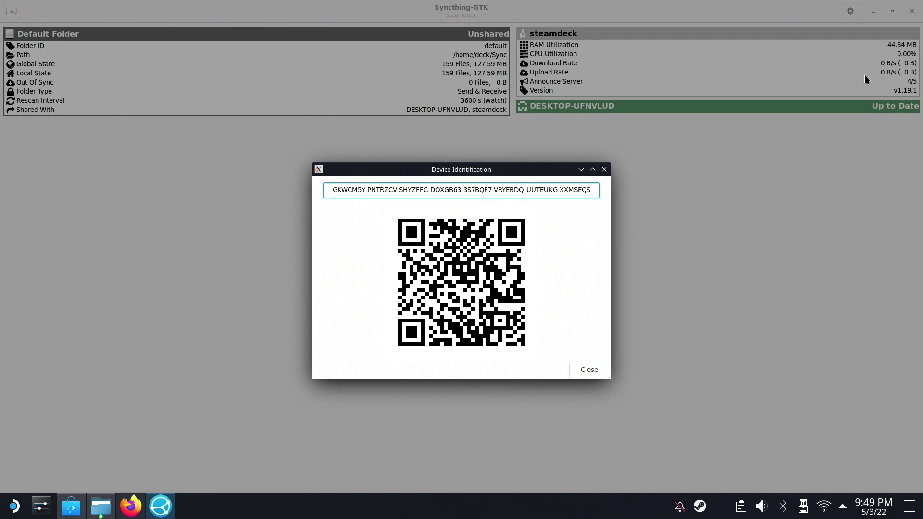